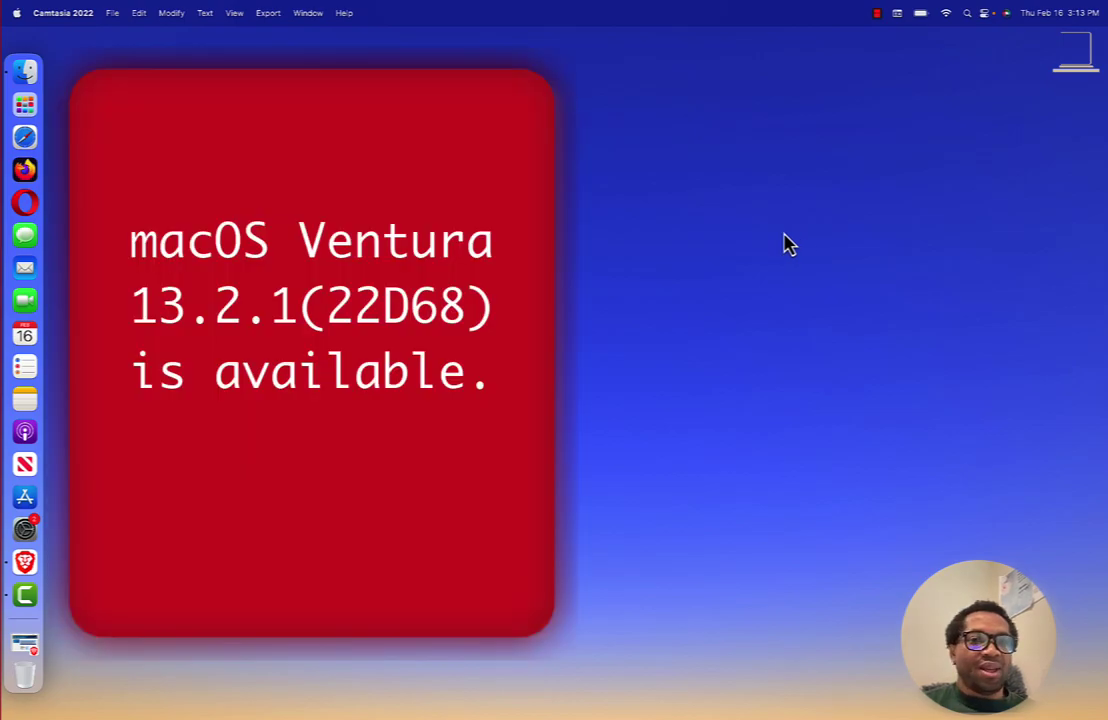
Step: Launch System Settings from the Dock and go to the Software Update Available page
{"action": "left_click", "coordinate": [35, 531]}
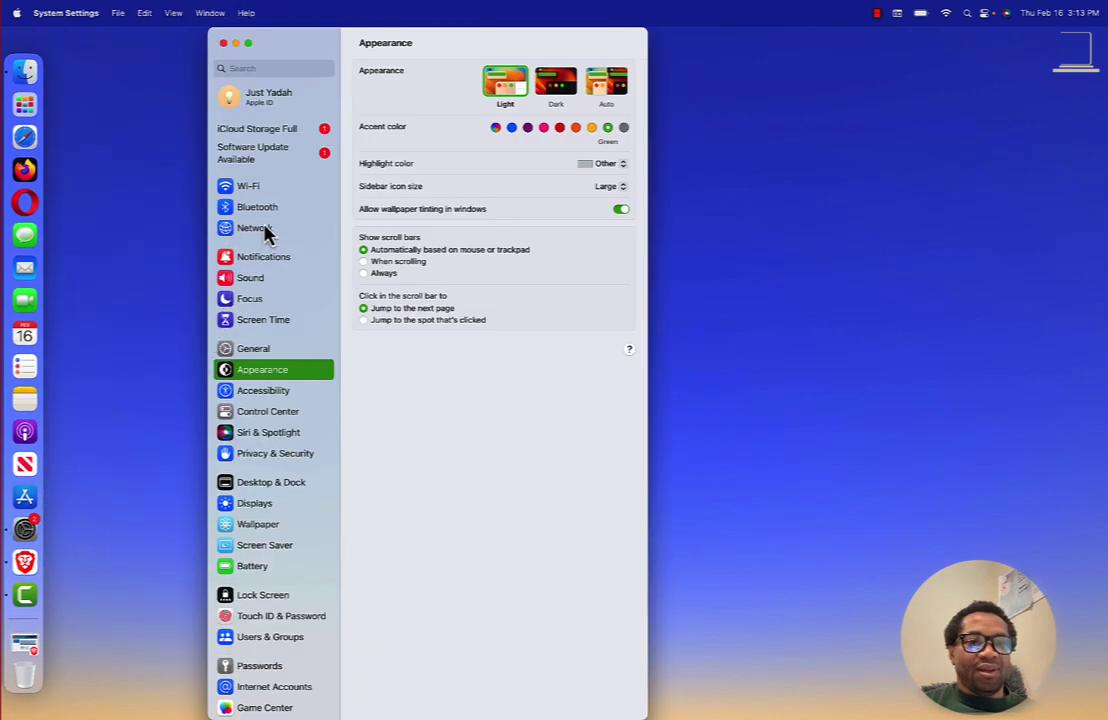
{"action": "left_click", "coordinate": [289, 163]}
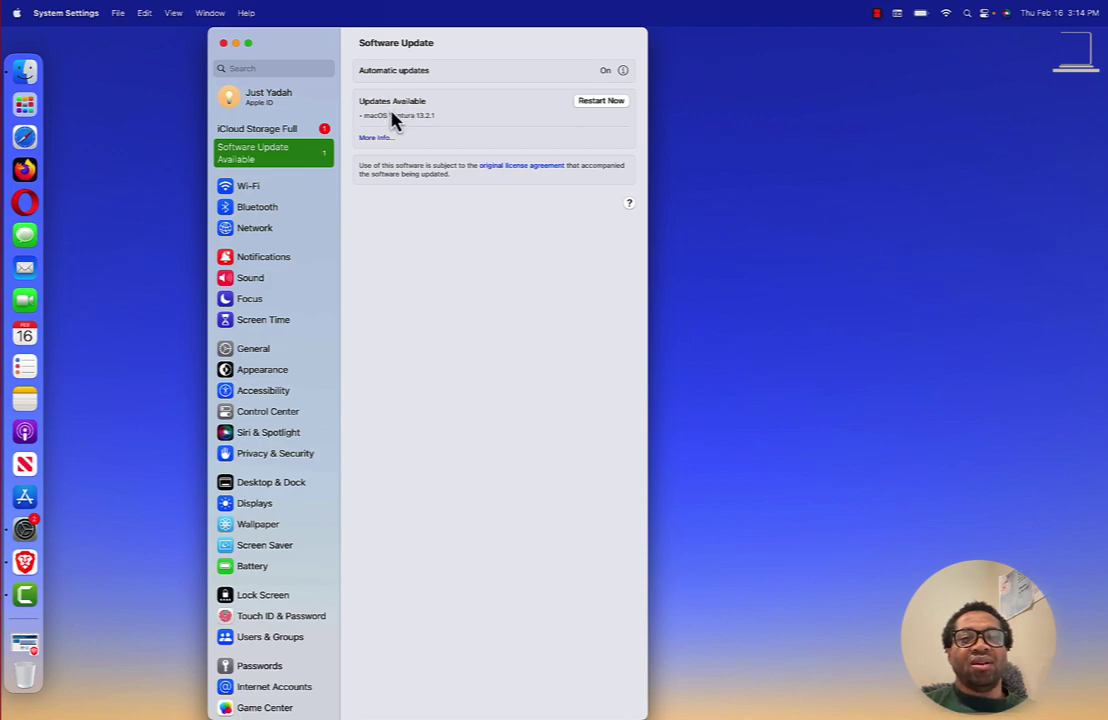
Step: Turn on Desktop & Documents Folders in the Apple ID > iCloud > iCloud Drive options
{"action": "left_click", "coordinate": [264, 106]}
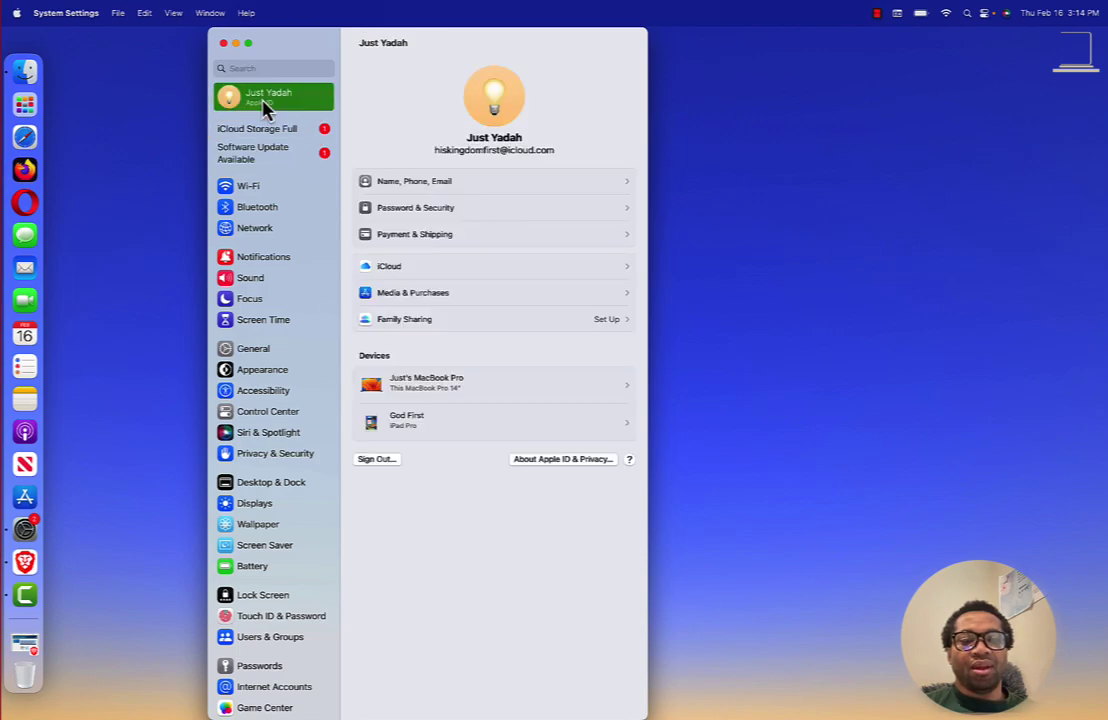
{"action": "left_click", "coordinate": [396, 270]}
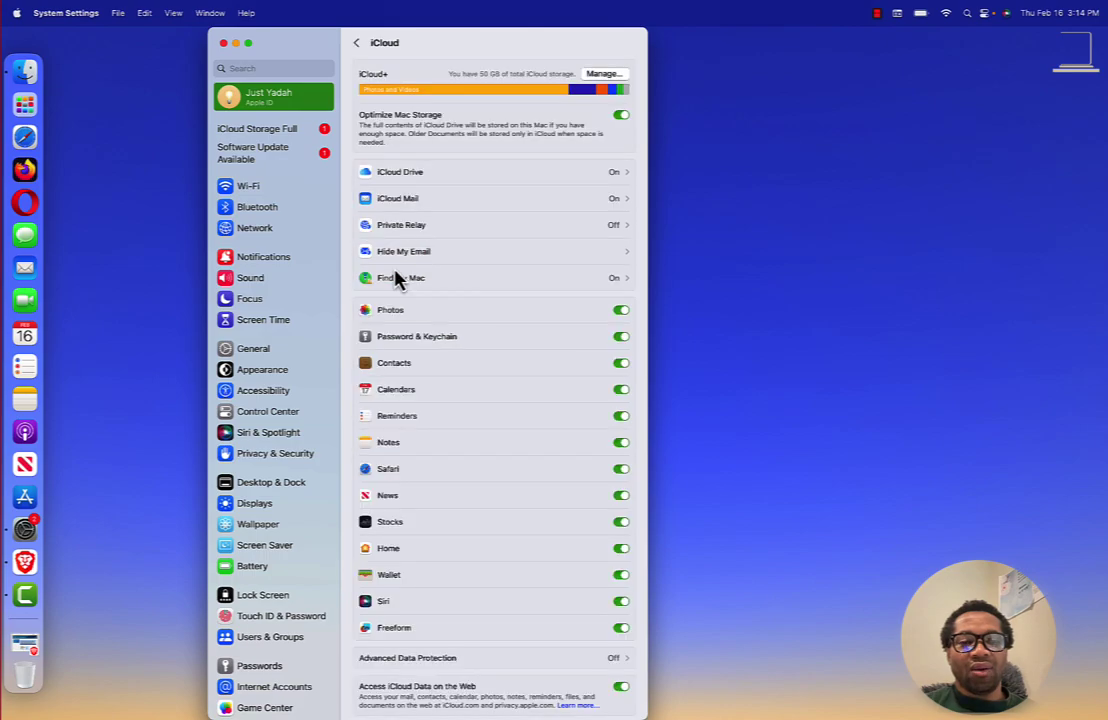
{"action": "left_click", "coordinate": [466, 187]}
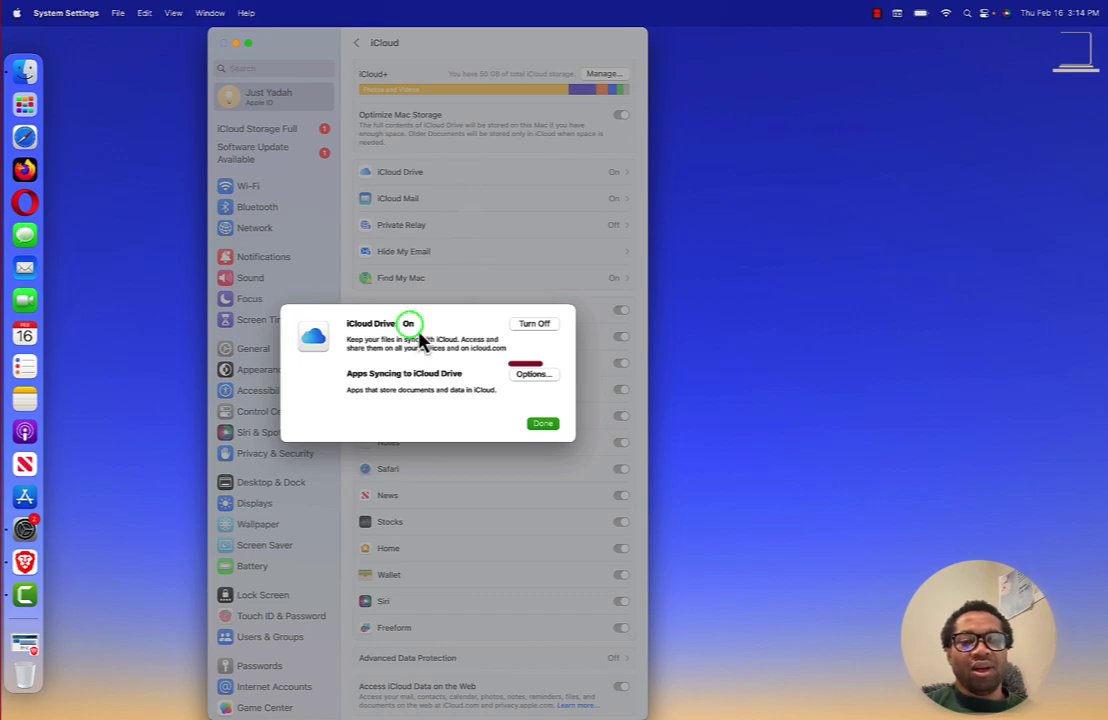
{"action": "left_click", "coordinate": [537, 376]}
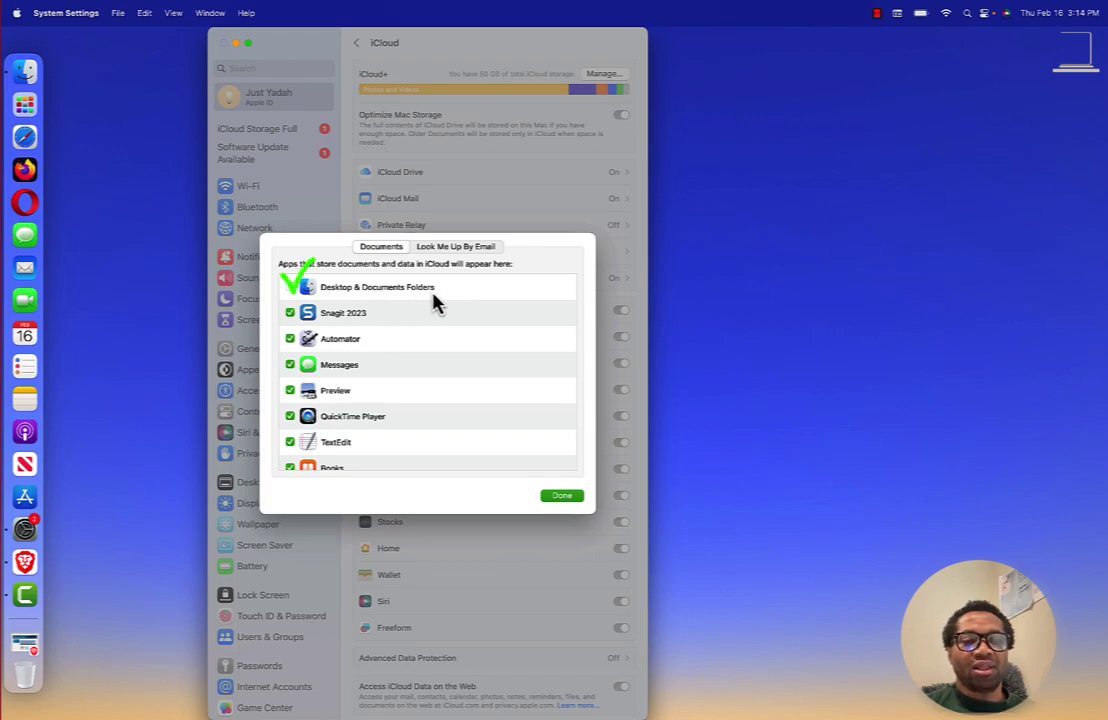
{"action": "left_click", "coordinate": [290, 288]}
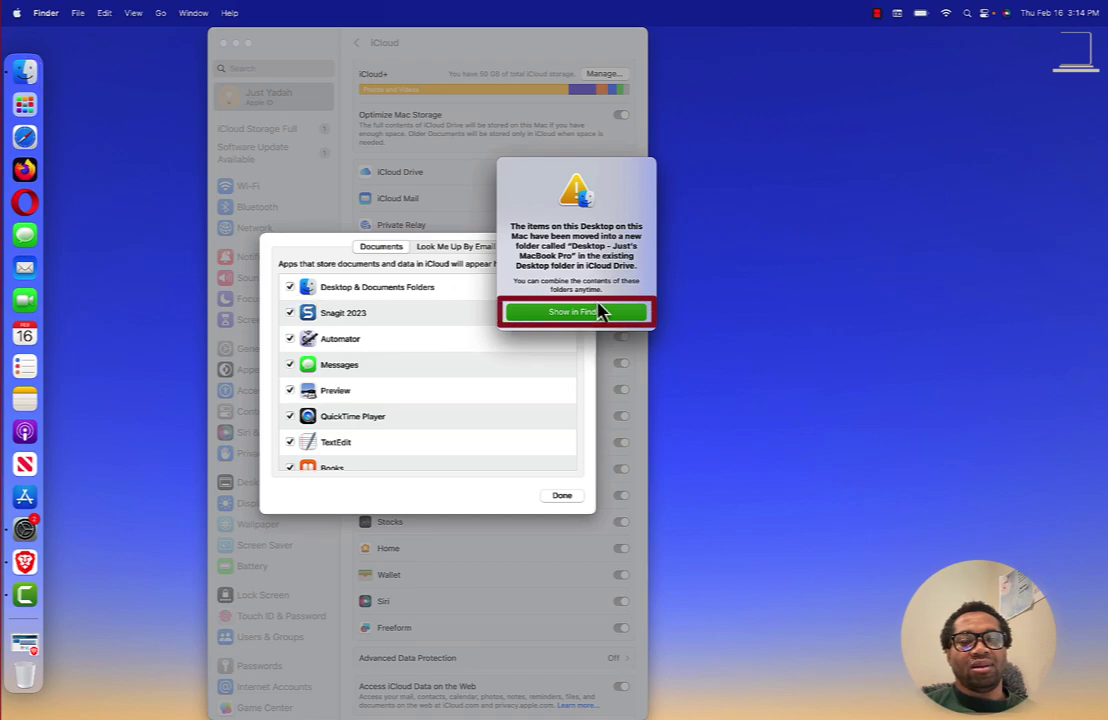
Step: Review the moved Desktop items in Finder, then close the iCloud Drive options list
{"action": "left_click", "coordinate": [596, 313]}
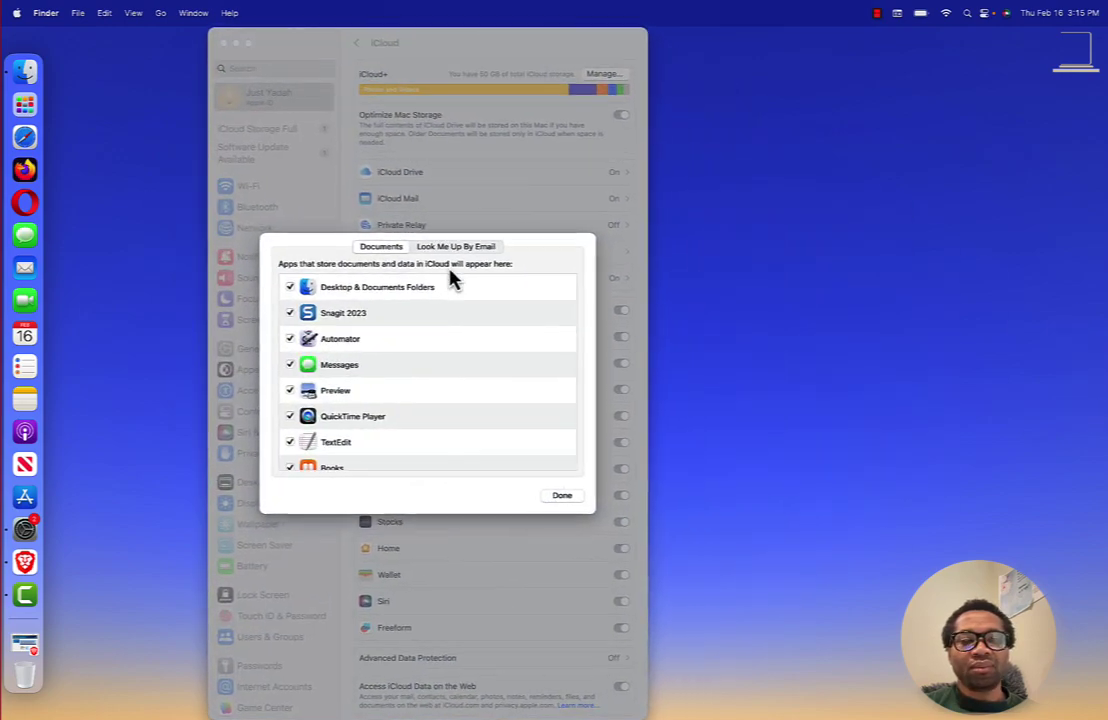
{"action": "left_click", "coordinate": [562, 500]}
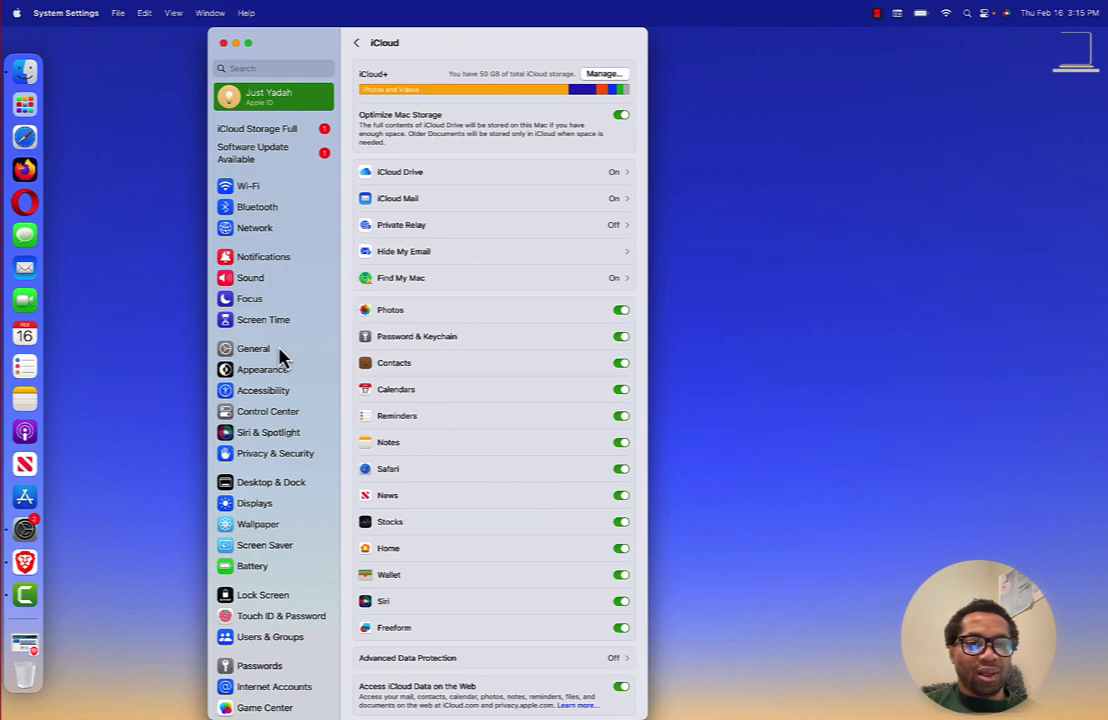
Step: Go to General > Software Update and bring up macOS Ventura 13.2.1 (918.9 MB) for installation
{"action": "left_click", "coordinate": [273, 358]}
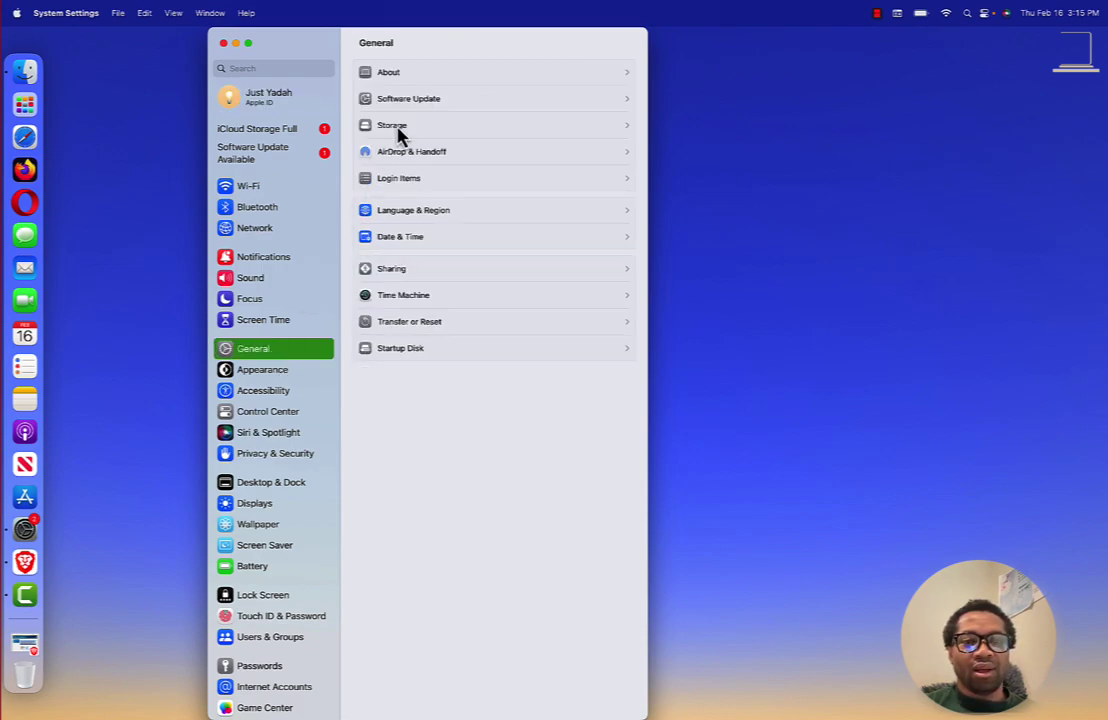
{"action": "left_click", "coordinate": [422, 103]}
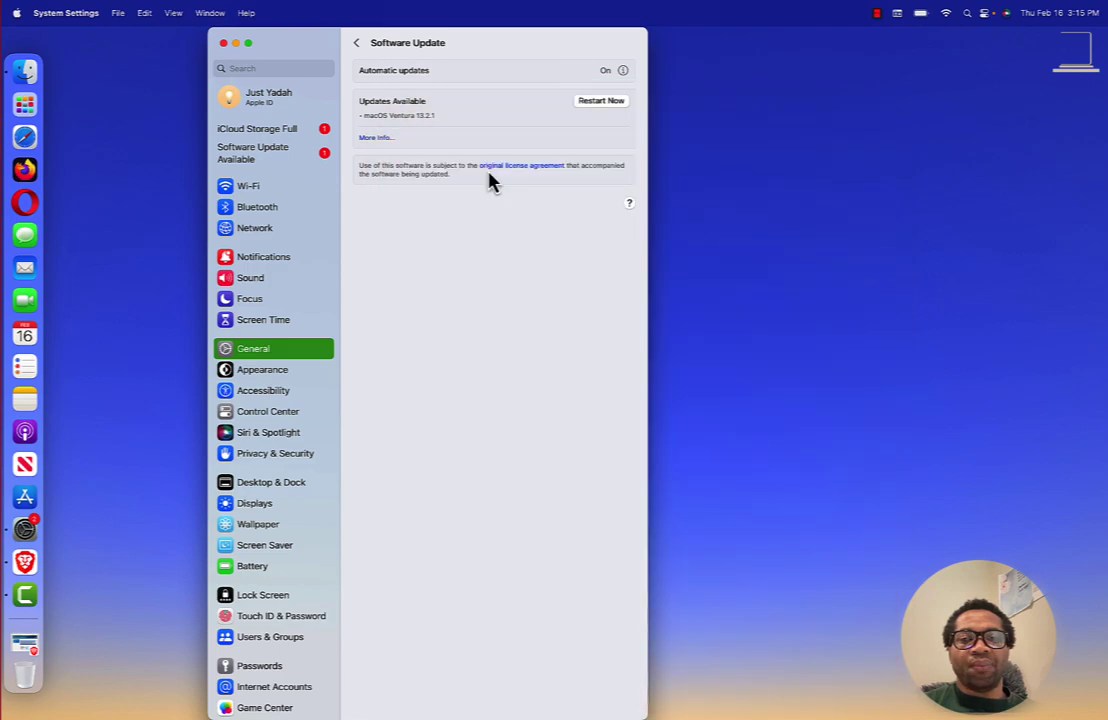
{"action": "left_click", "coordinate": [377, 141]}
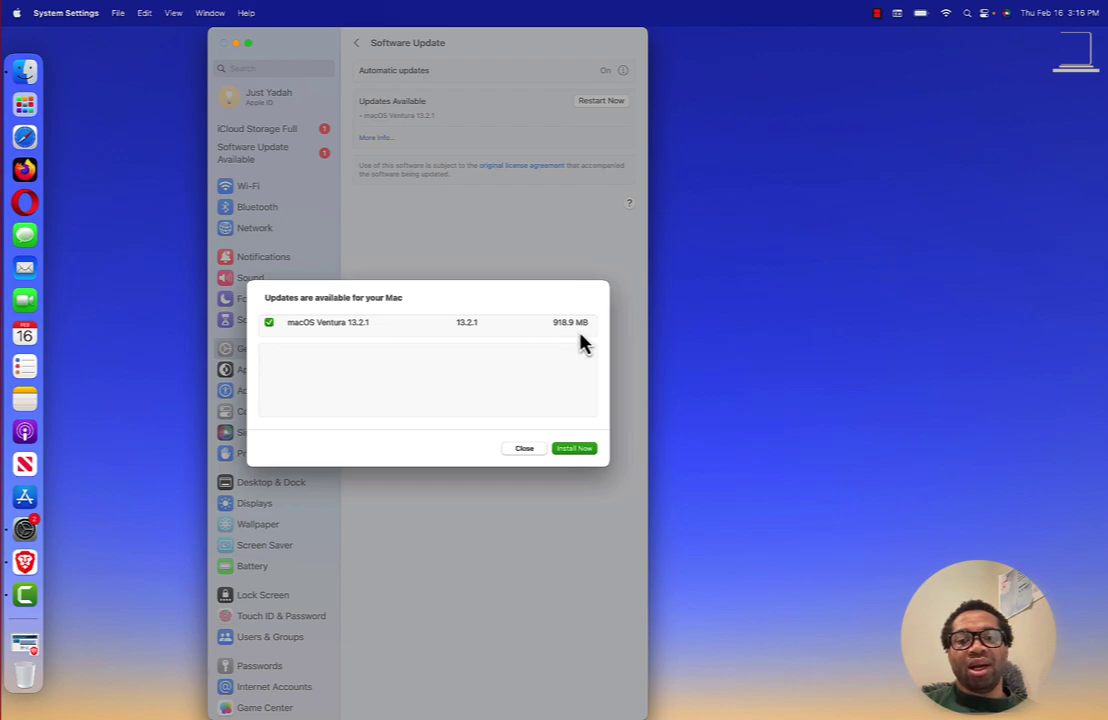
Step: Install macOS Ventura 13.2.1, entering the account password to approve the prompt
{"action": "left_click", "coordinate": [576, 450]}
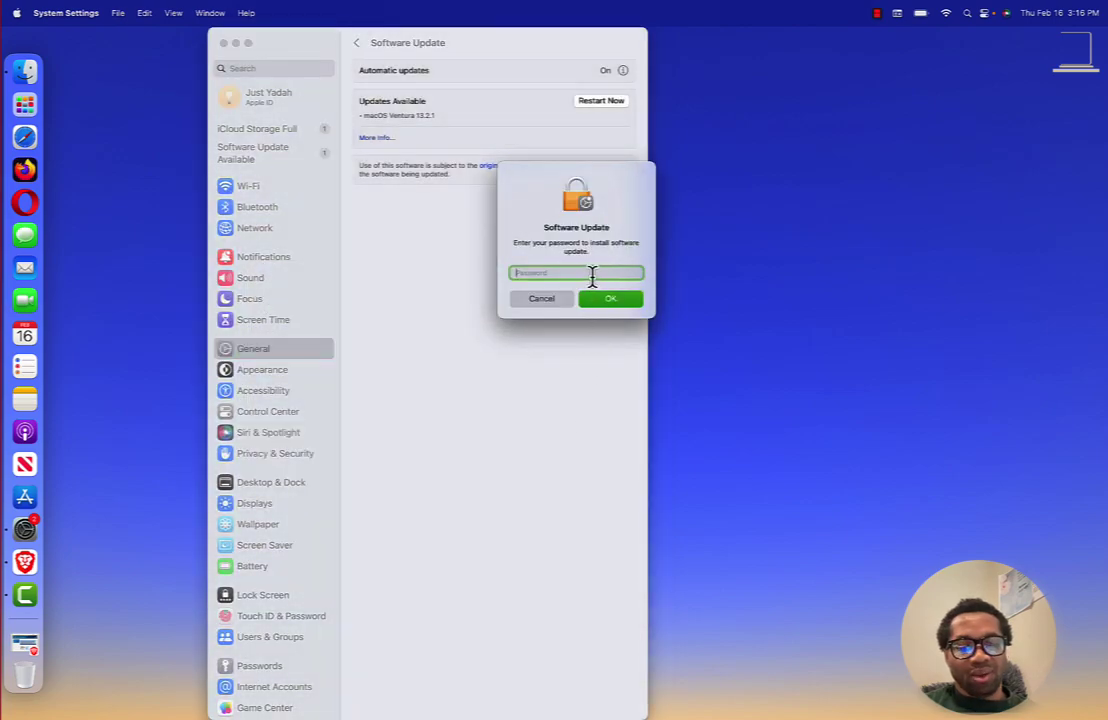
{"action": "type", "text": "•••"}
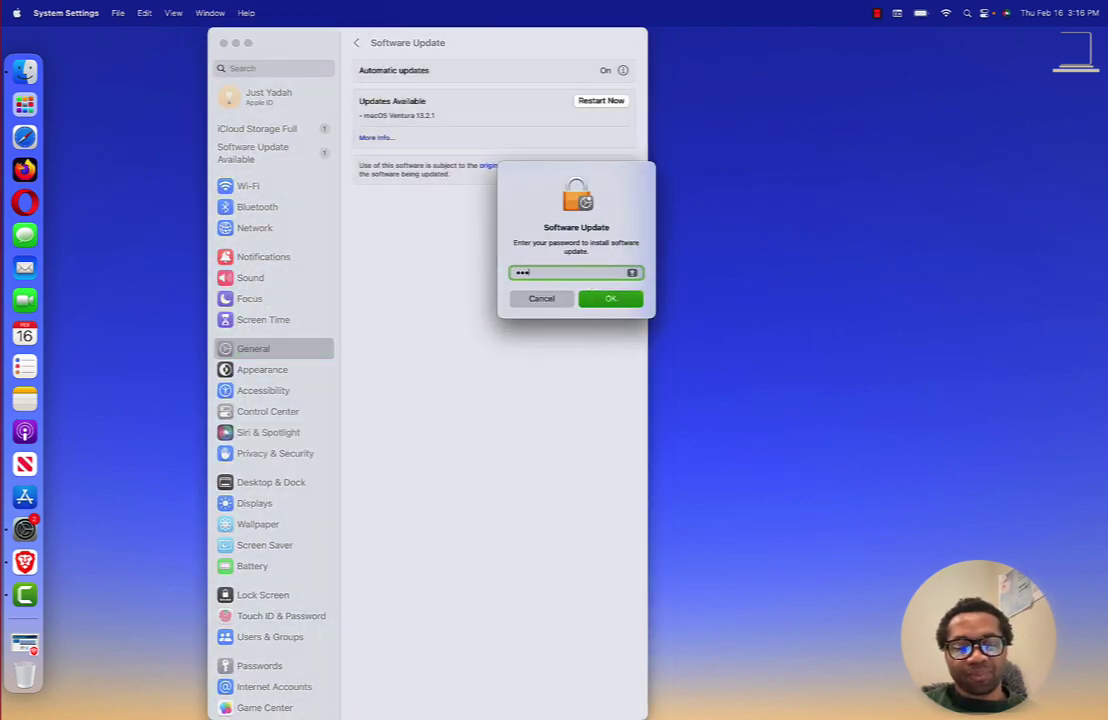
{"action": "type", "text": "••••"}
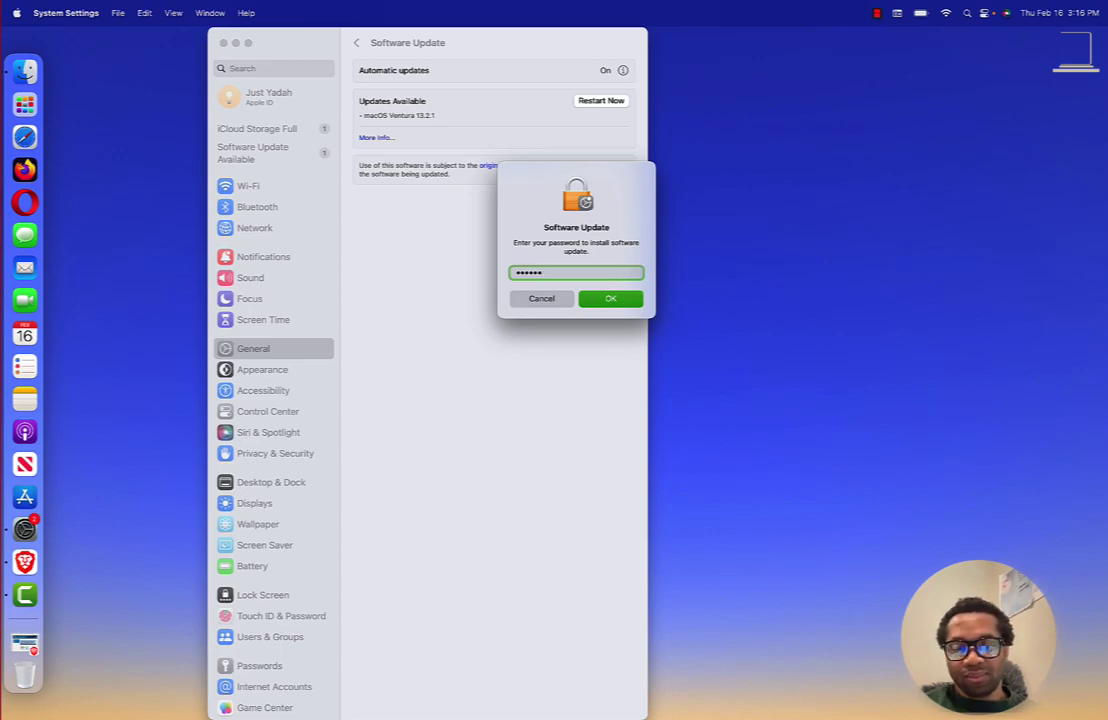
{"action": "type", "text": "••••"}
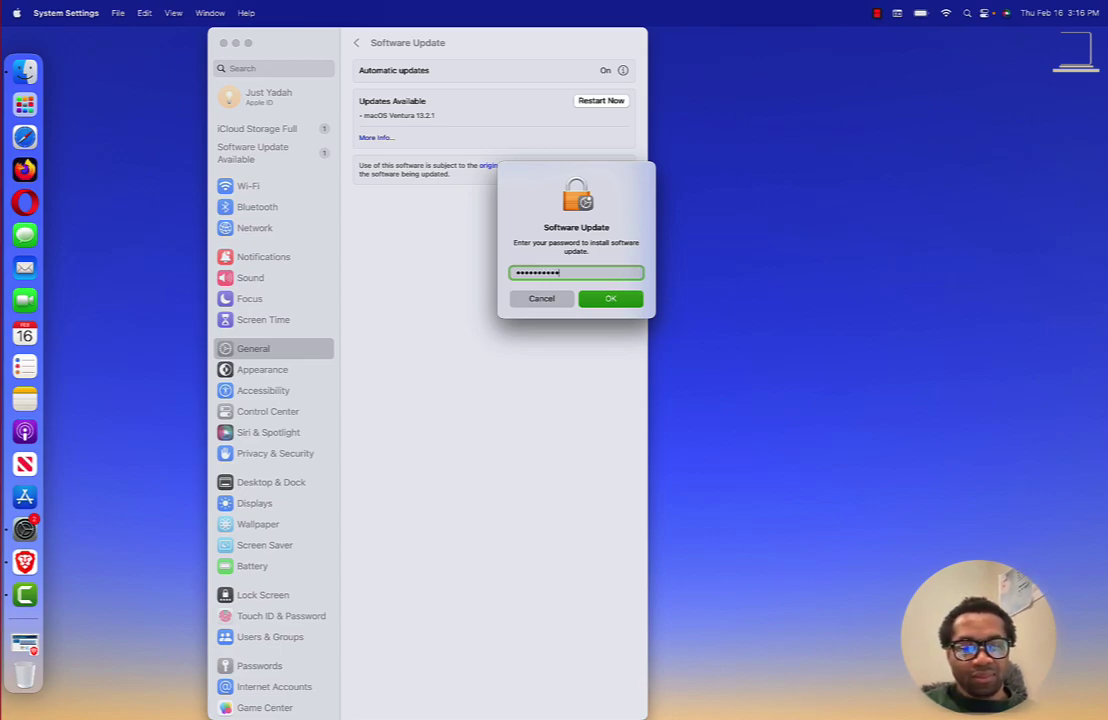
{"action": "type", "text": "•••"}
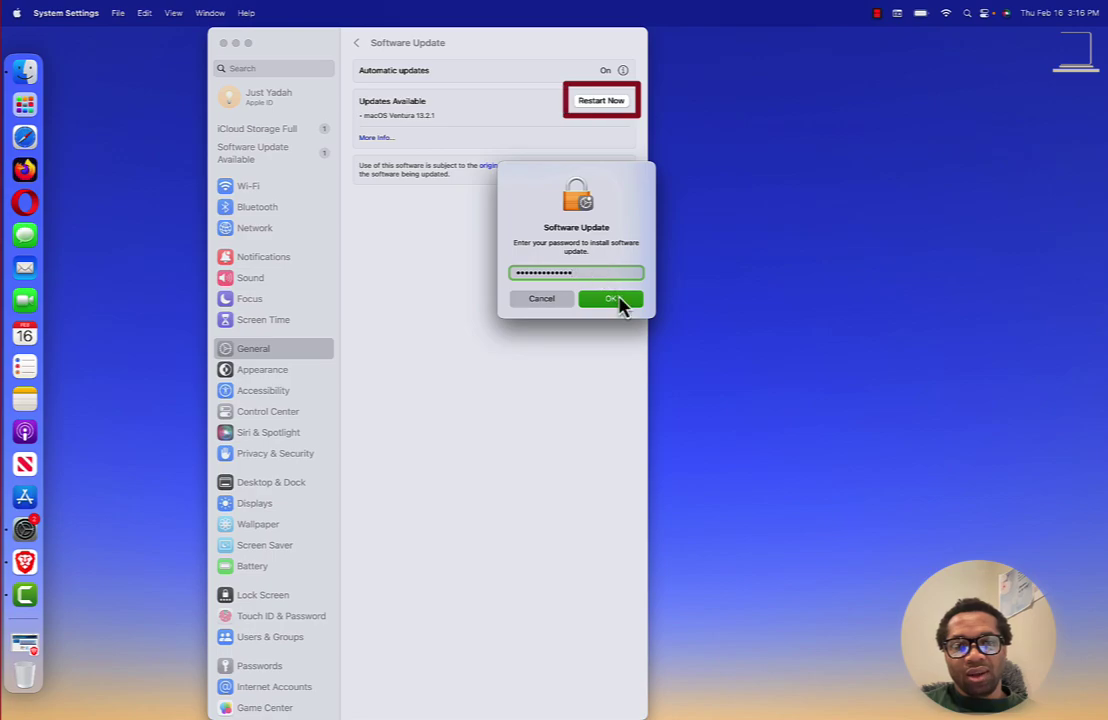
{"action": "left_click", "coordinate": [620, 301]}
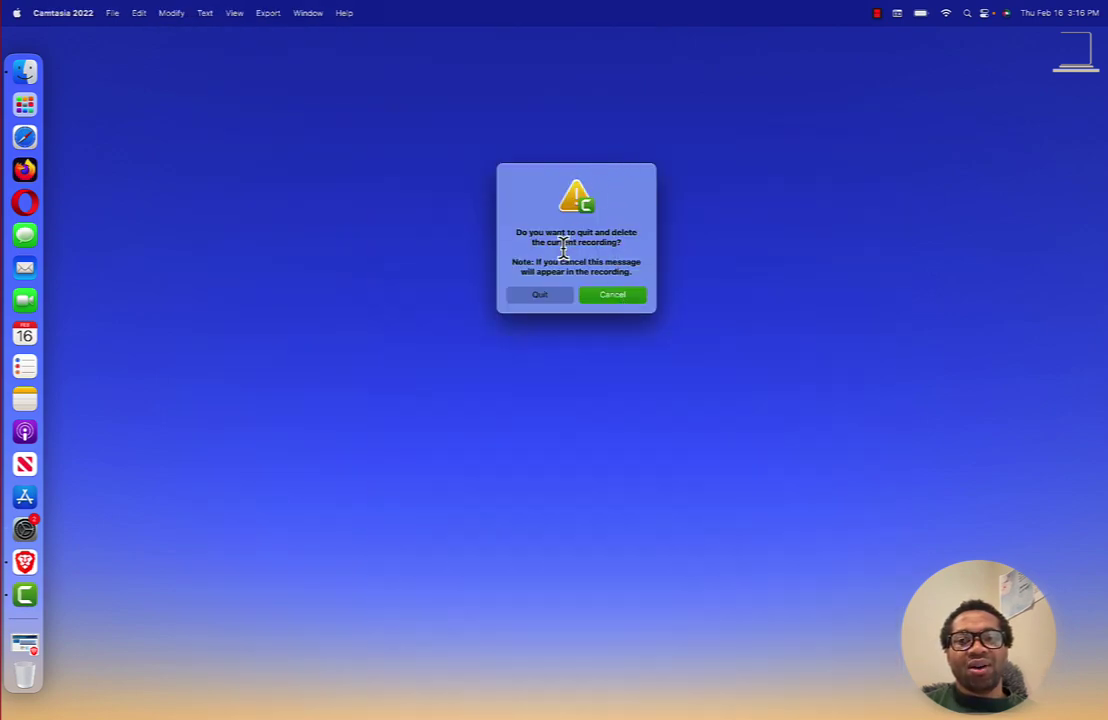
Step: Keep the Camtasia recording, dismiss the failed-update notice, and bring up the recording controls
{"action": "left_click", "coordinate": [608, 297]}
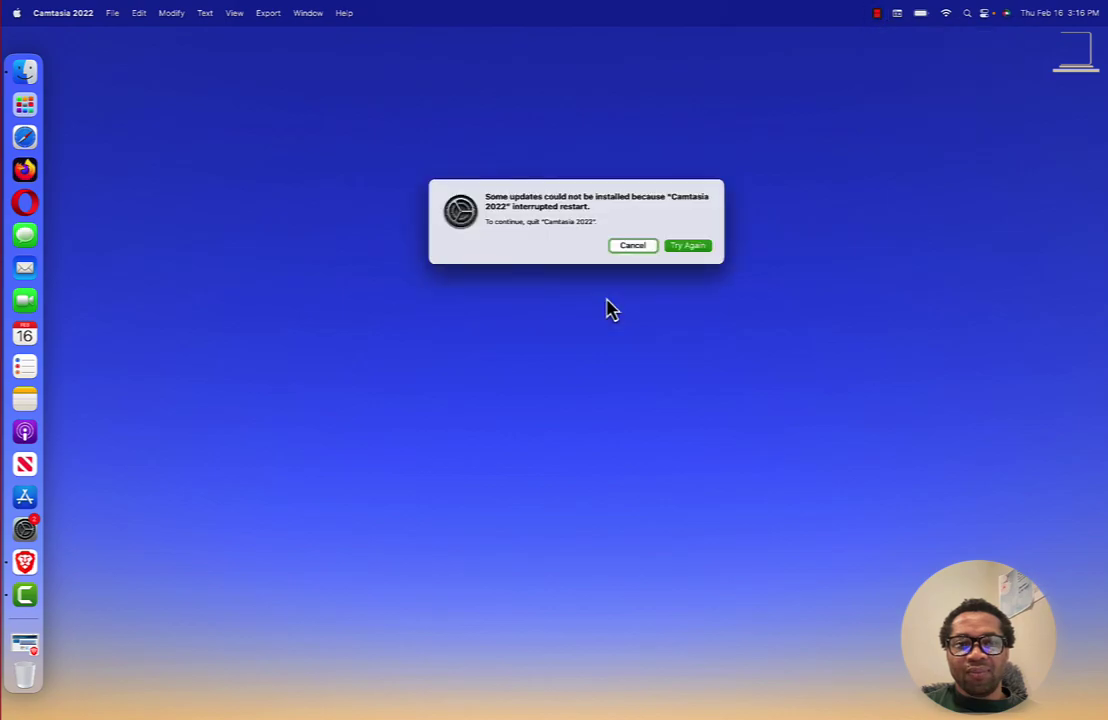
{"action": "left_click", "coordinate": [644, 251]}
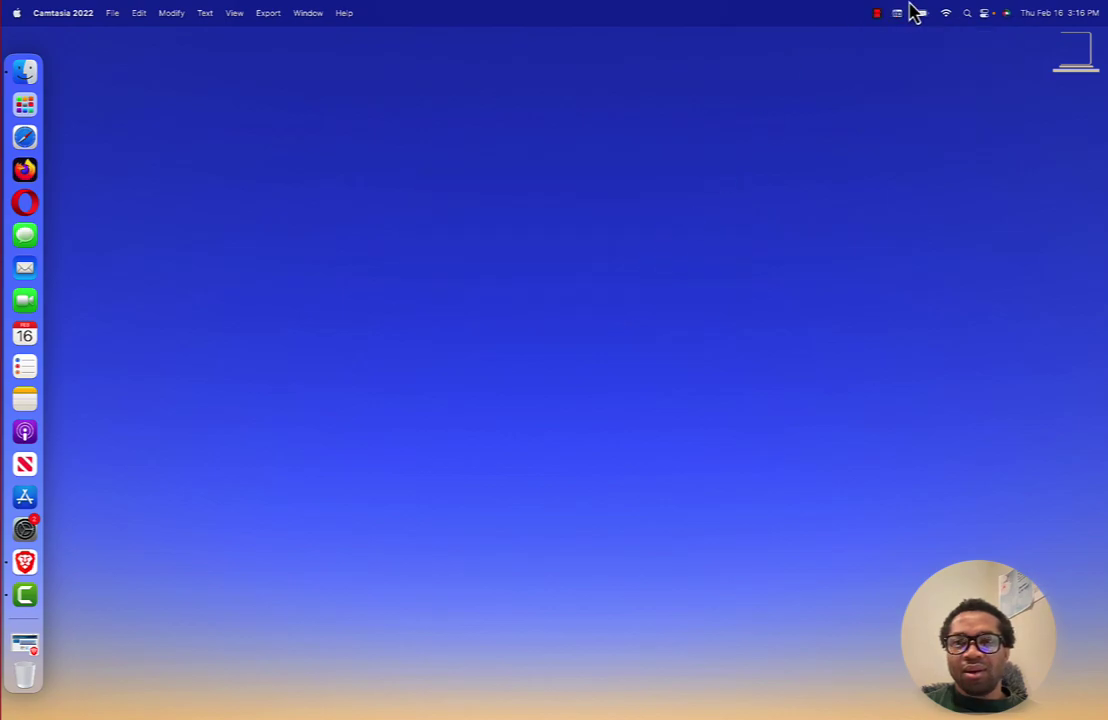
{"action": "left_click", "coordinate": [878, 15]}
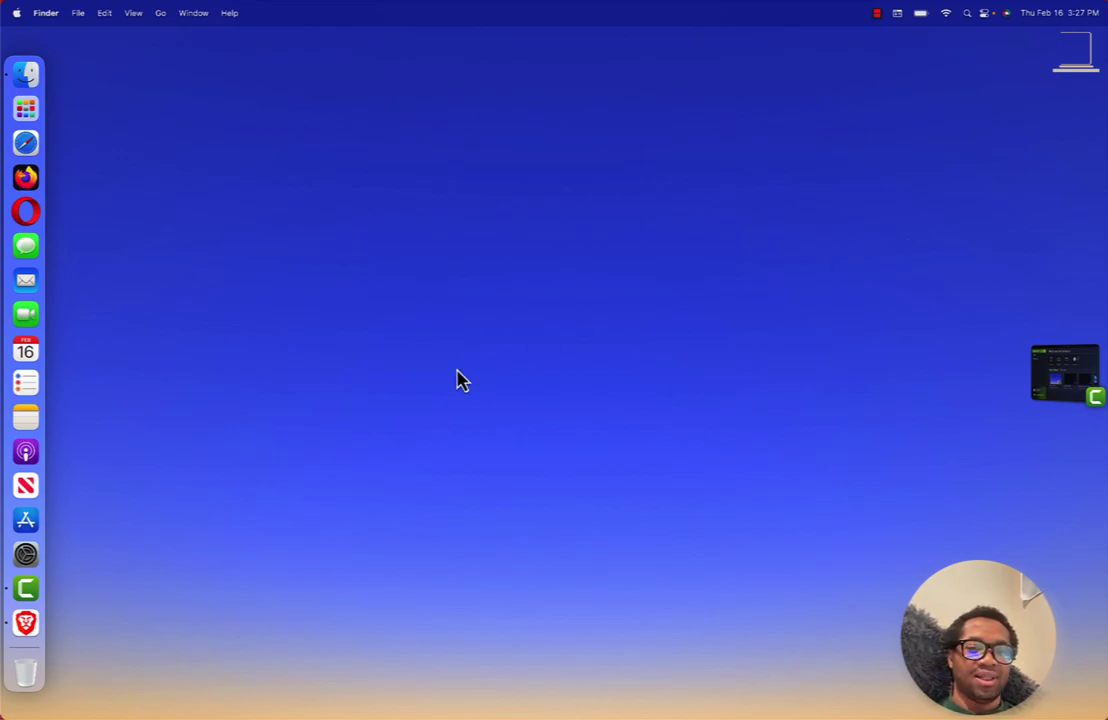
Step: Reopen System Settings, check General > Software Update shows 13.2.1 current, then go back
{"action": "left_click", "coordinate": [35, 567]}
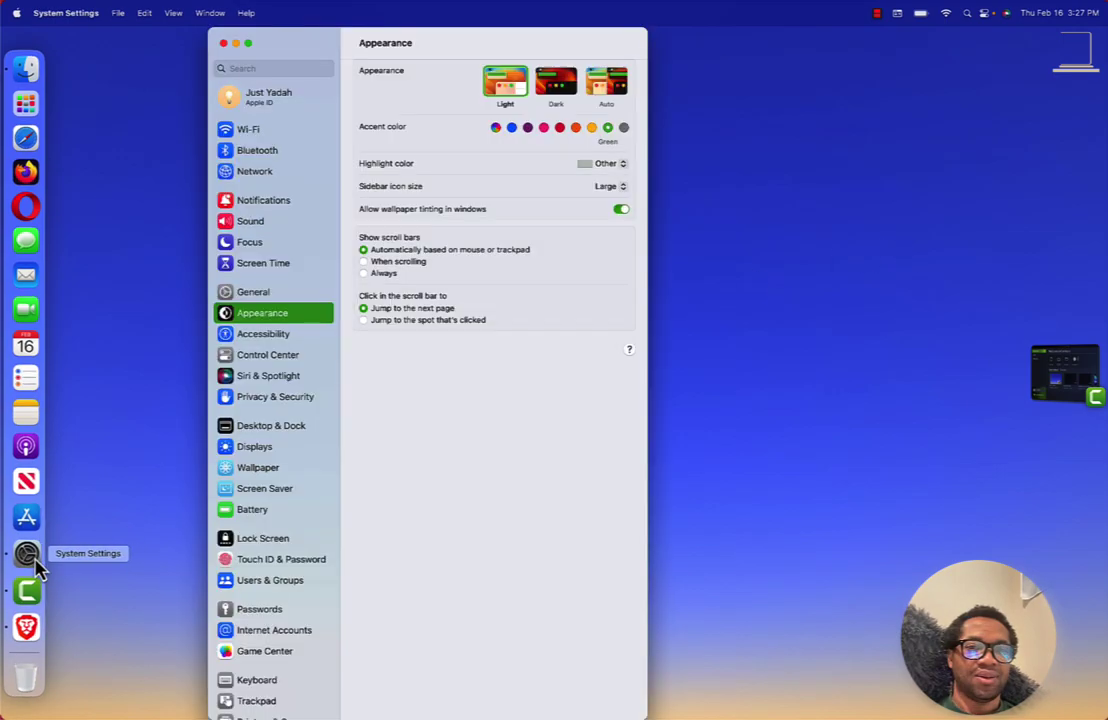
{"action": "left_click", "coordinate": [268, 293]}
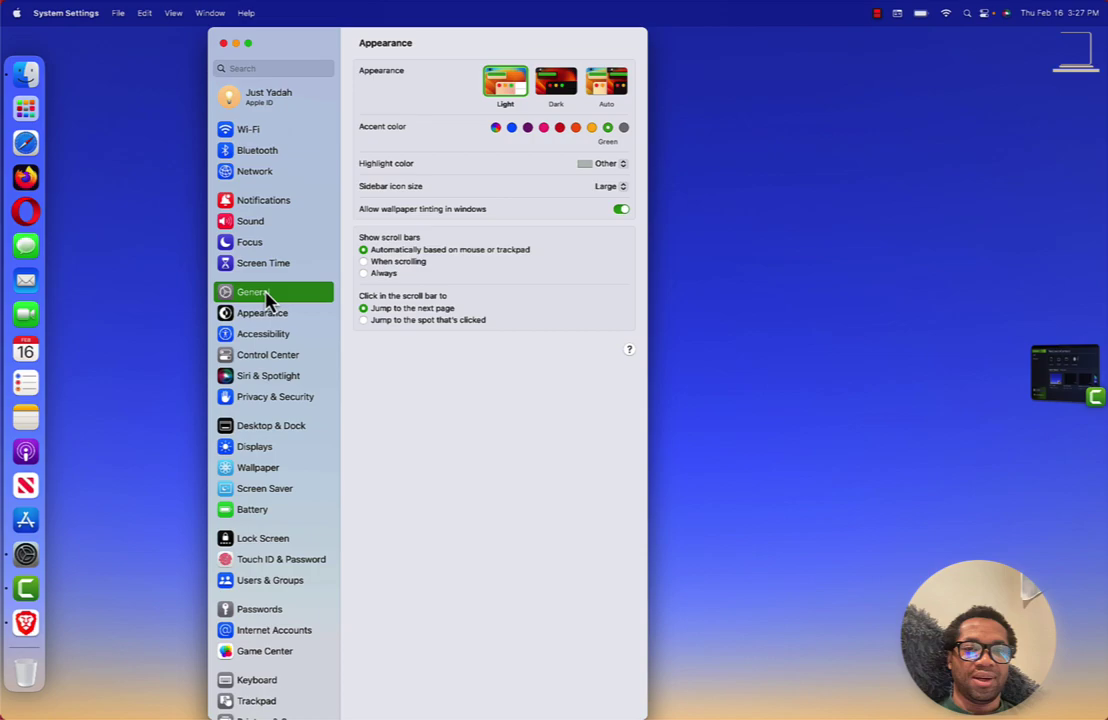
{"action": "left_click", "coordinate": [433, 99]}
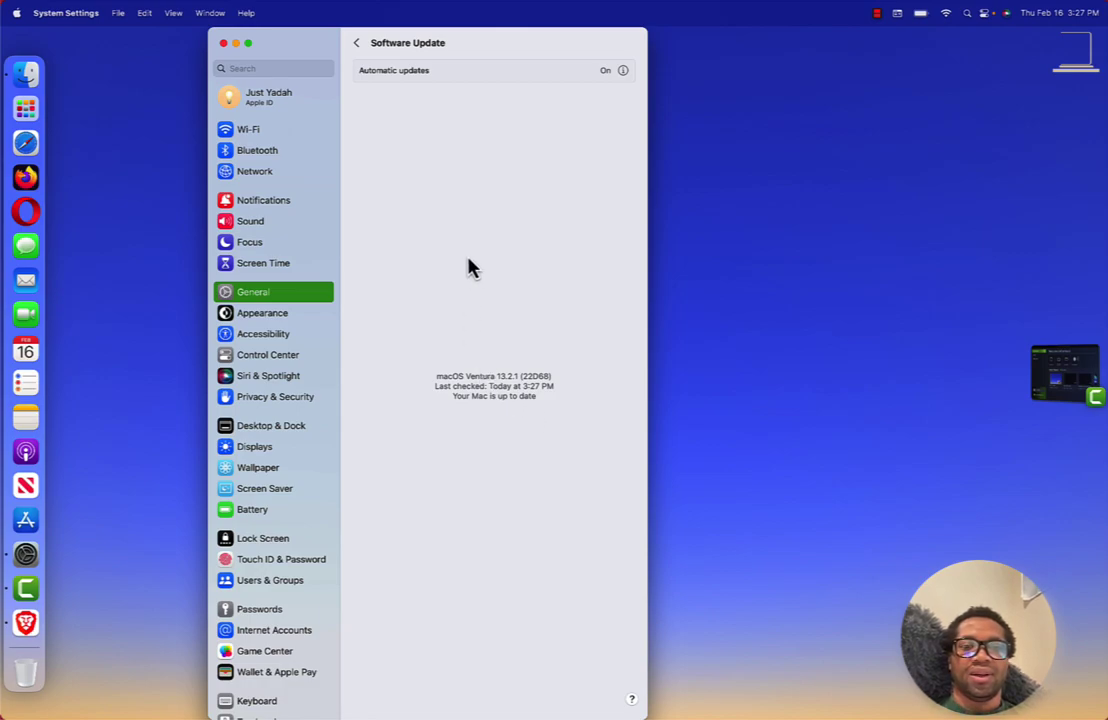
{"action": "left_click", "coordinate": [359, 45]}
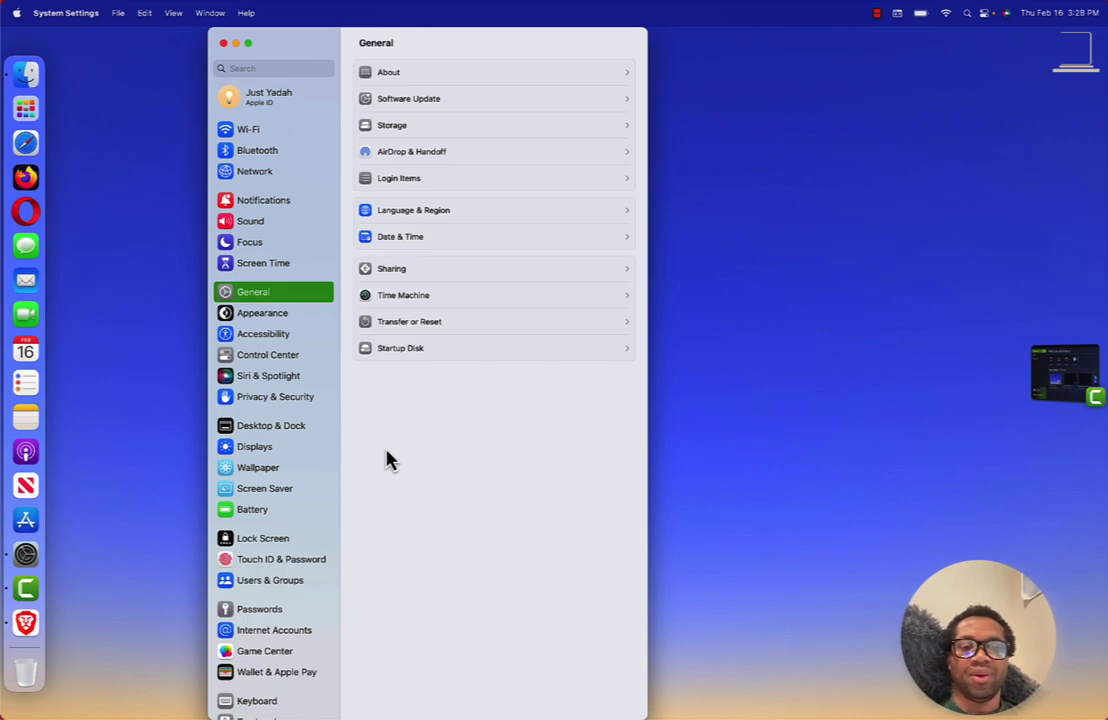
Step: Open the iCloud Drive sync options via Apple ID > iCloud > iCloud Drive
{"action": "left_click", "coordinate": [277, 104]}
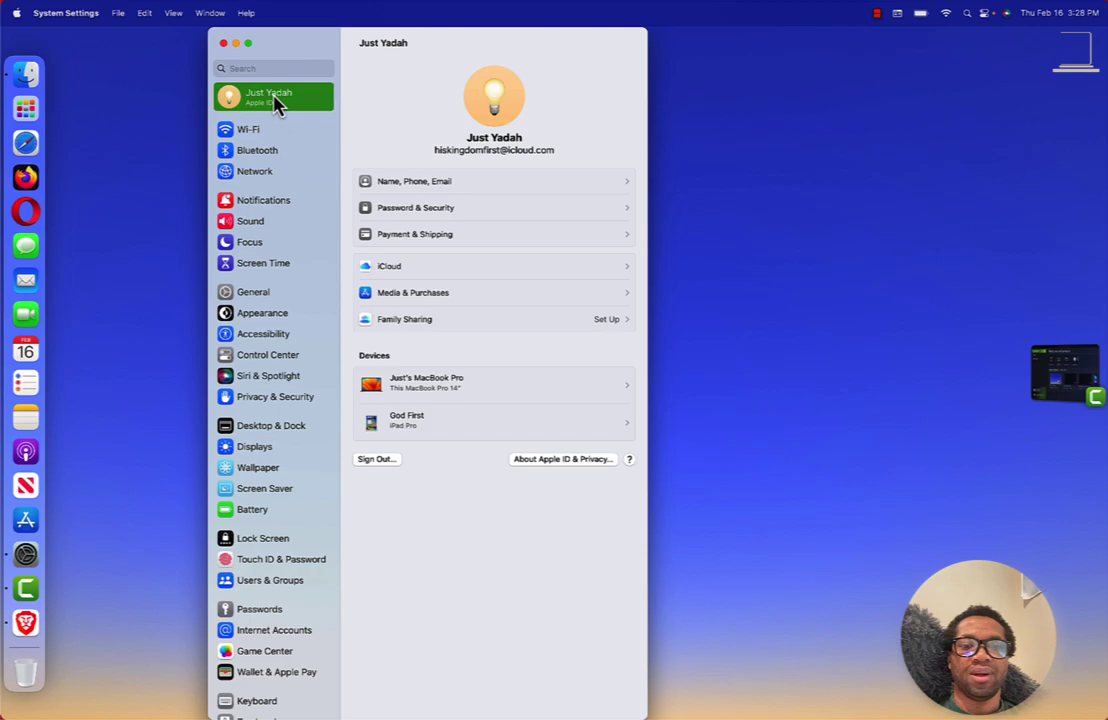
{"action": "left_click", "coordinate": [390, 272]}
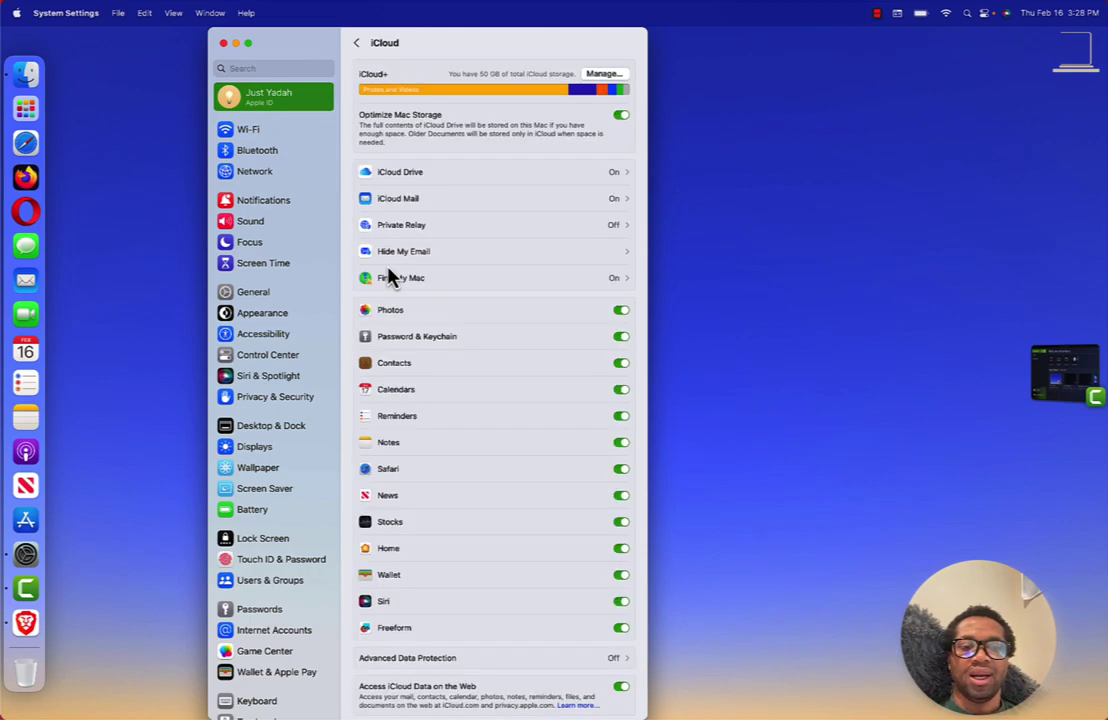
{"action": "left_click", "coordinate": [453, 178]}
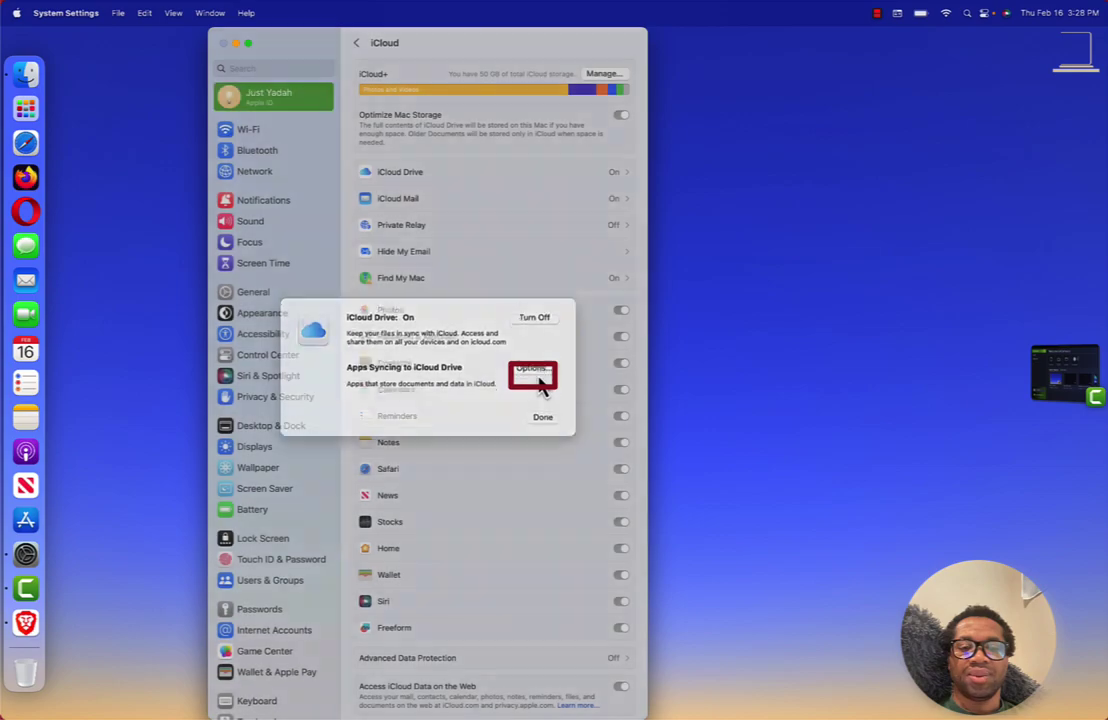
{"action": "left_click", "coordinate": [536, 377]}
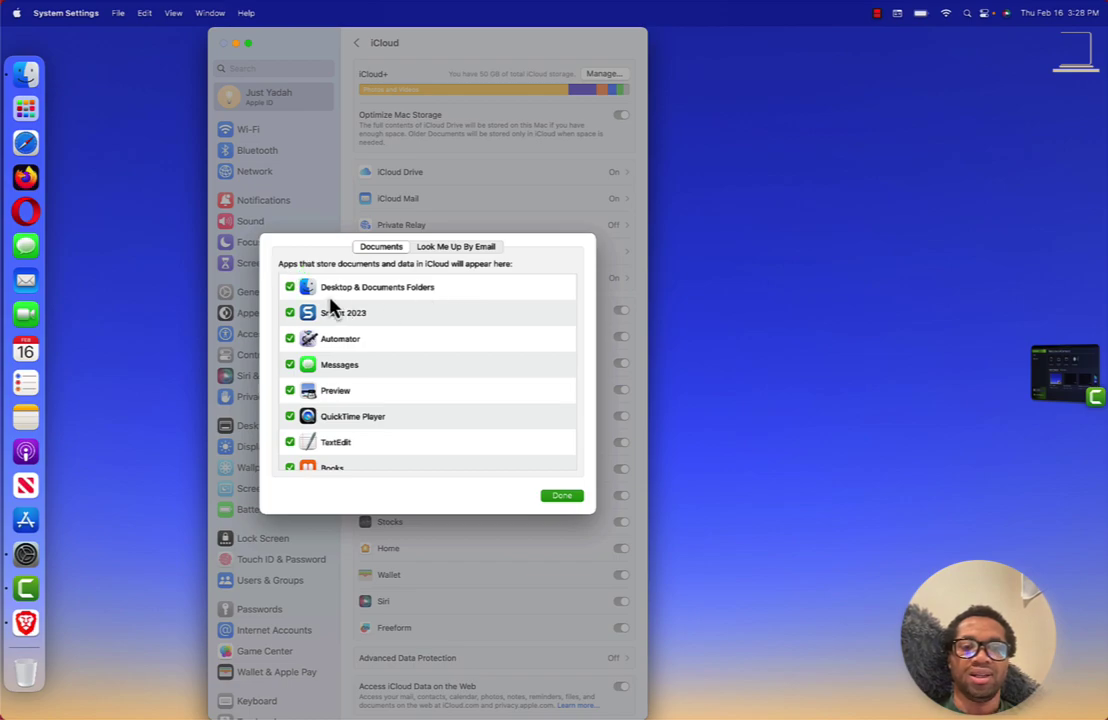
Step: Scroll through the apps syncing to iCloud Drive, confirming all enabled, then close with Done
{"action": "scroll", "coordinate": [315, 366], "scroll_direction": "down", "scroll_amount": 5}
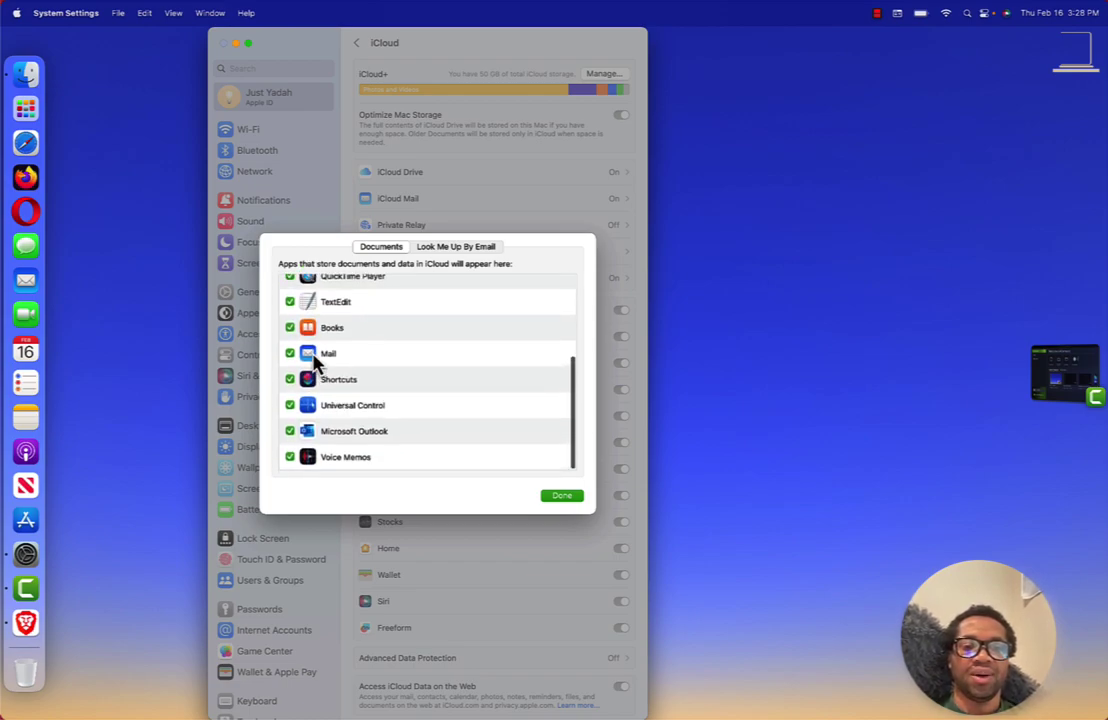
{"action": "scroll", "coordinate": [315, 366], "scroll_direction": "up", "scroll_amount": 2}
{"action": "scroll", "coordinate": [315, 366], "scroll_direction": "up", "scroll_amount": 1}
{"action": "scroll", "coordinate": [315, 366], "scroll_direction": "up", "scroll_amount": 2}
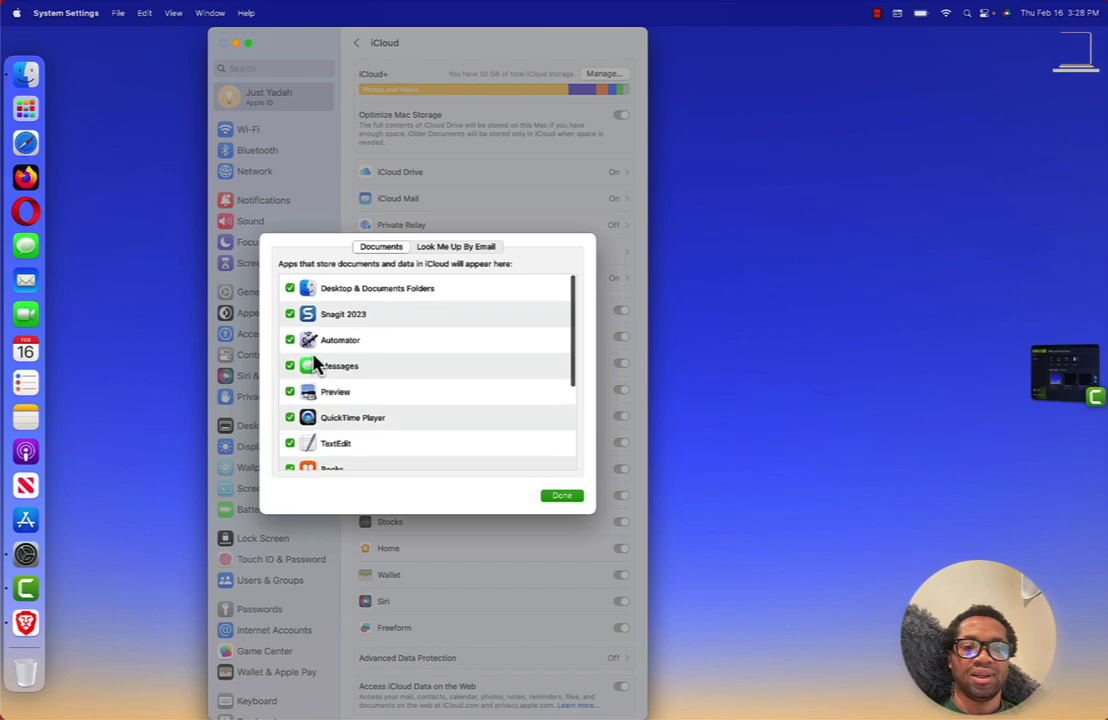
{"action": "scroll", "coordinate": [315, 366], "scroll_direction": "down", "scroll_amount": 3}
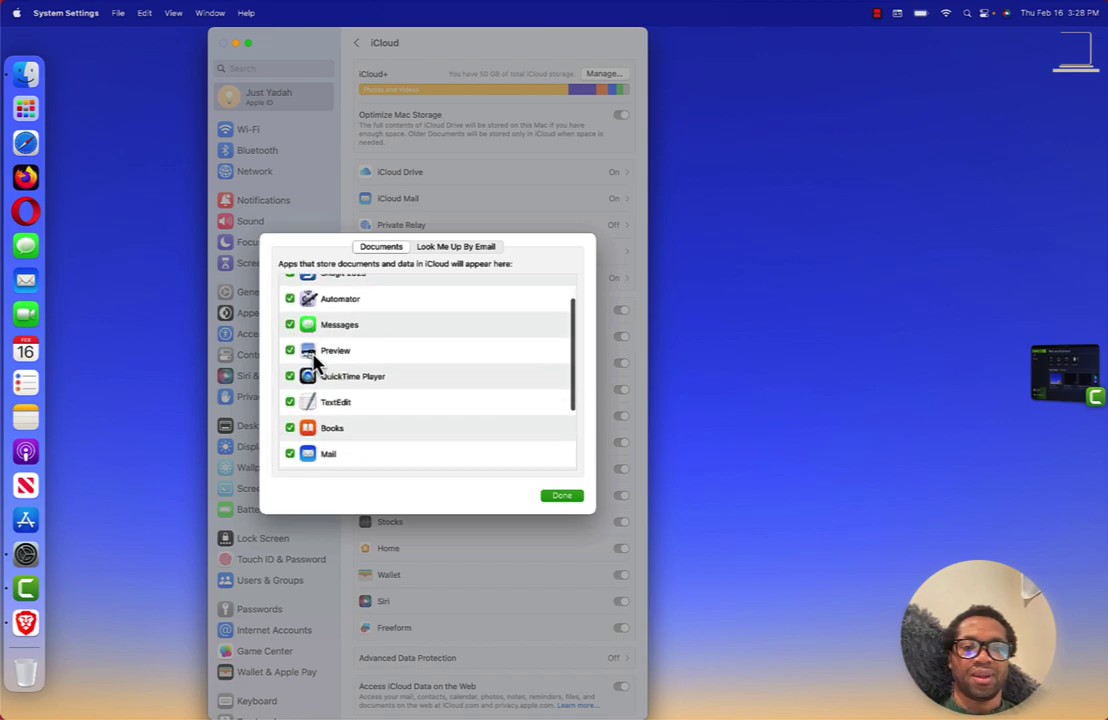
{"action": "scroll", "coordinate": [315, 366], "scroll_direction": "down", "scroll_amount": 1}
{"action": "scroll", "coordinate": [315, 366], "scroll_direction": "up", "scroll_amount": 1}
{"action": "scroll", "coordinate": [315, 366], "scroll_direction": "up", "scroll_amount": 2}
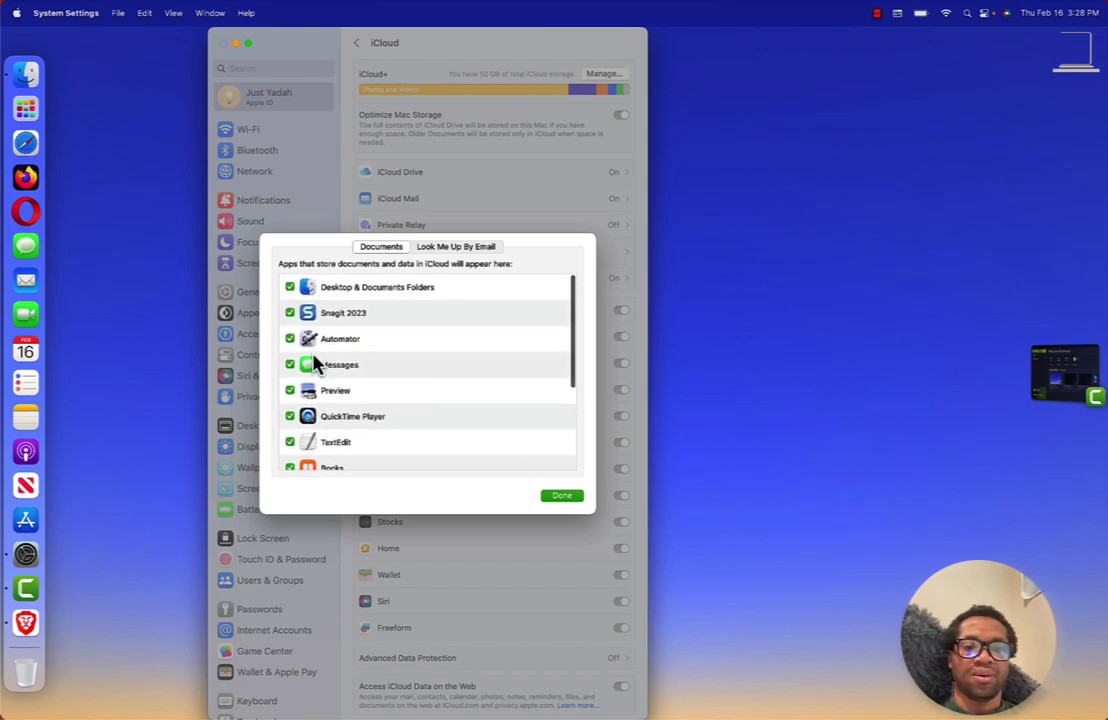
{"action": "scroll", "coordinate": [315, 366], "scroll_direction": "down", "scroll_amount": 1}
{"action": "scroll", "coordinate": [315, 366], "scroll_direction": "down", "scroll_amount": 2}
{"action": "scroll", "coordinate": [315, 366], "scroll_direction": "down", "scroll_amount": 1}
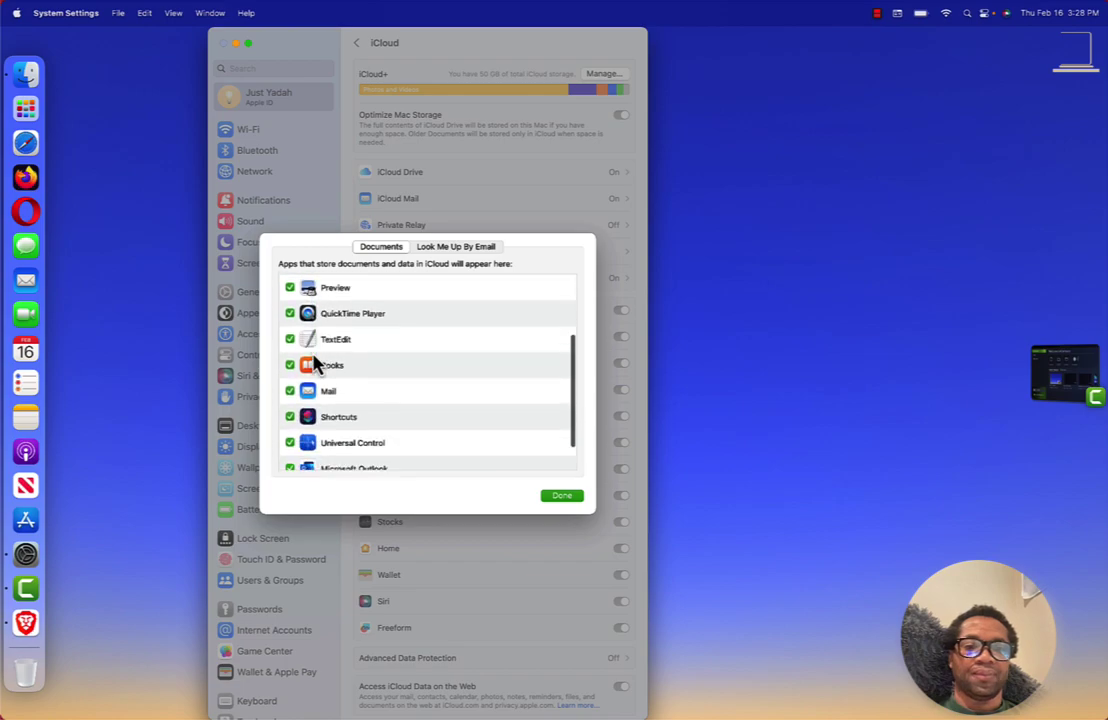
{"action": "scroll", "coordinate": [315, 366], "scroll_direction": "down", "scroll_amount": 1}
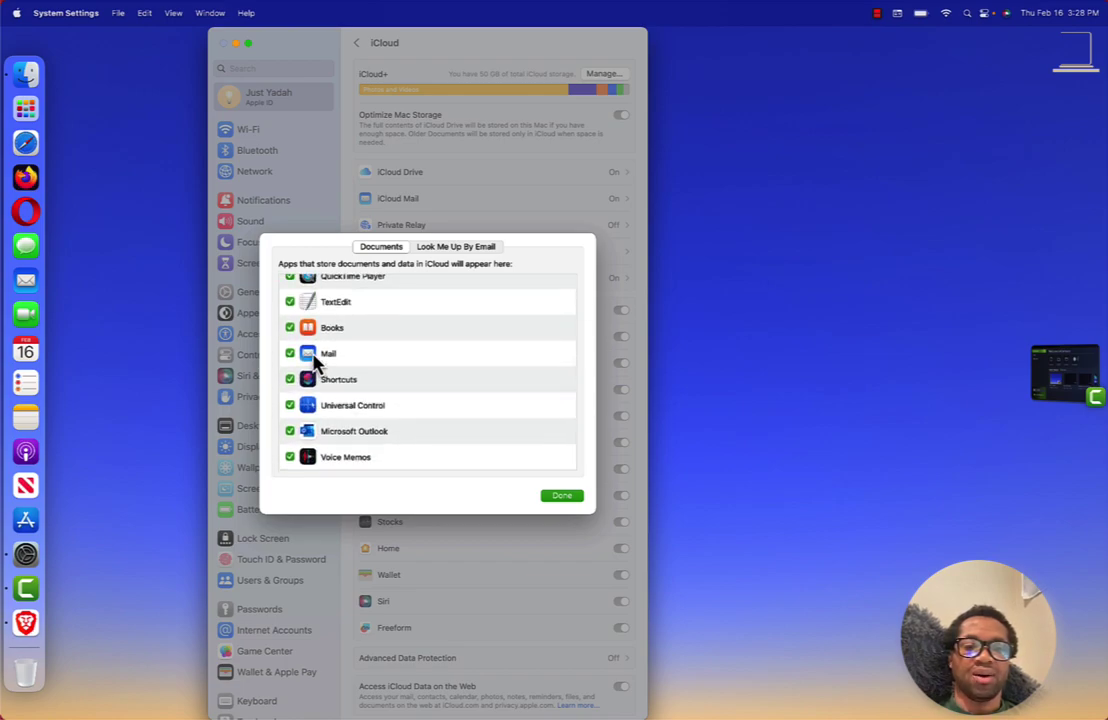
{"action": "left_click", "coordinate": [556, 496]}
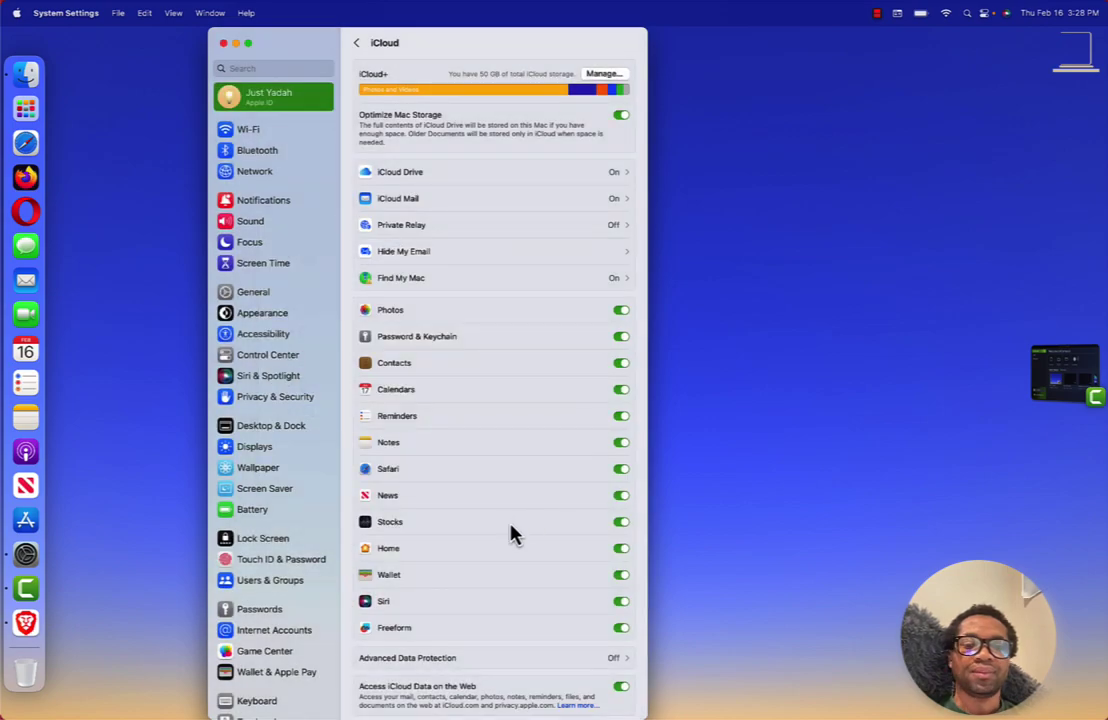
Step: View the Time Machine settings under General, which show no backup disk added
{"action": "scroll", "coordinate": [320, 633], "scroll_direction": "down", "scroll_amount": 2}
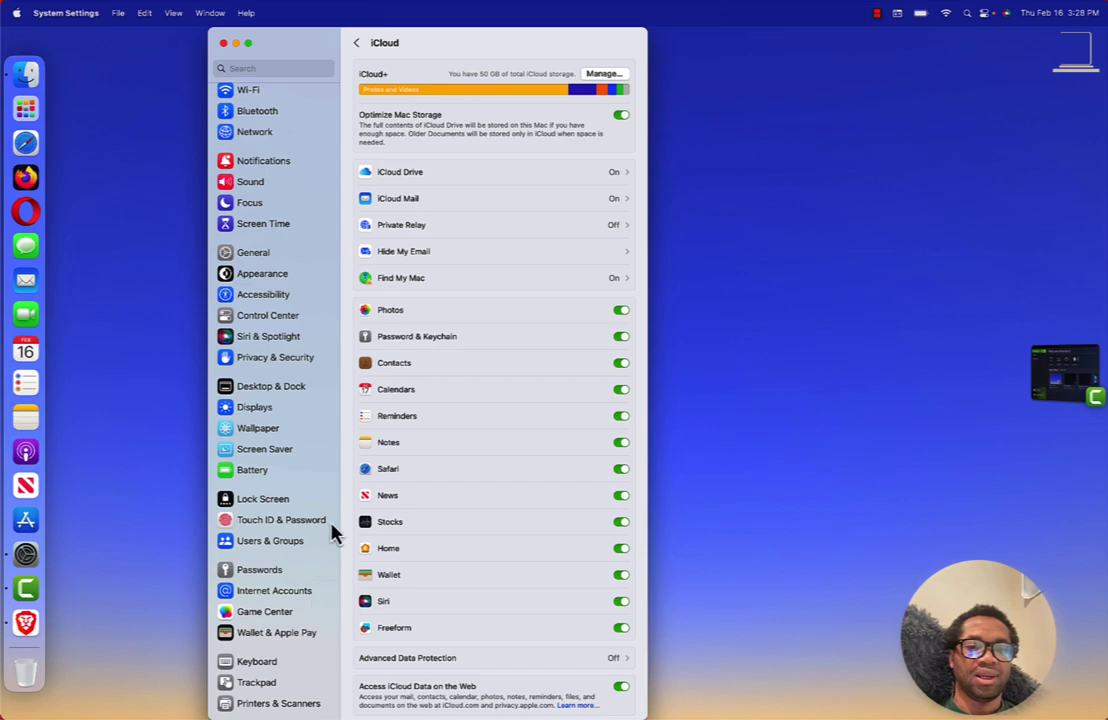
{"action": "left_click", "coordinate": [270, 262]}
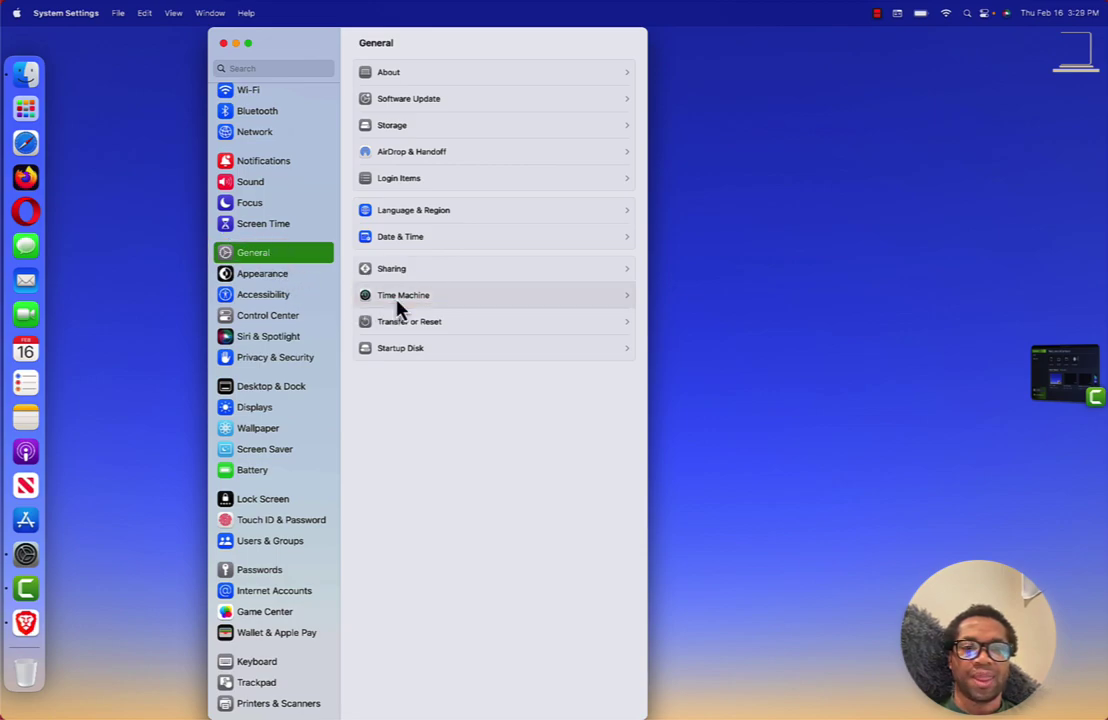
{"action": "left_click", "coordinate": [430, 298]}
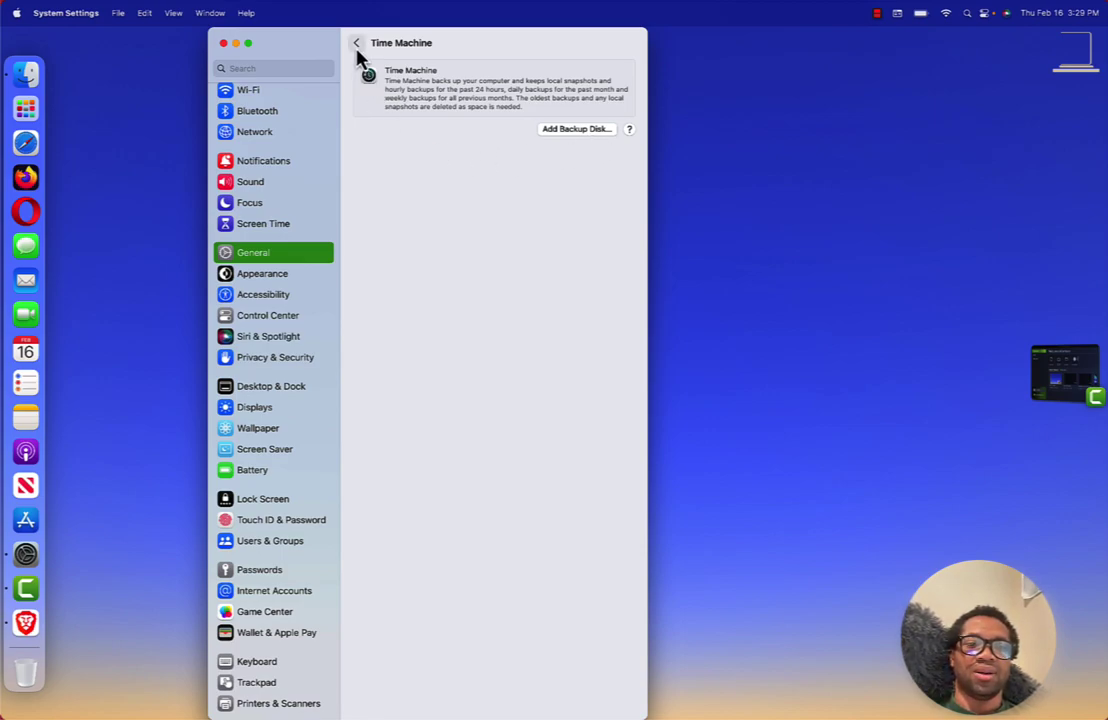
Step: Return to General and reopen Software Update, showing 13.2.1 up to date with automatic updates on
{"action": "left_click", "coordinate": [357, 45]}
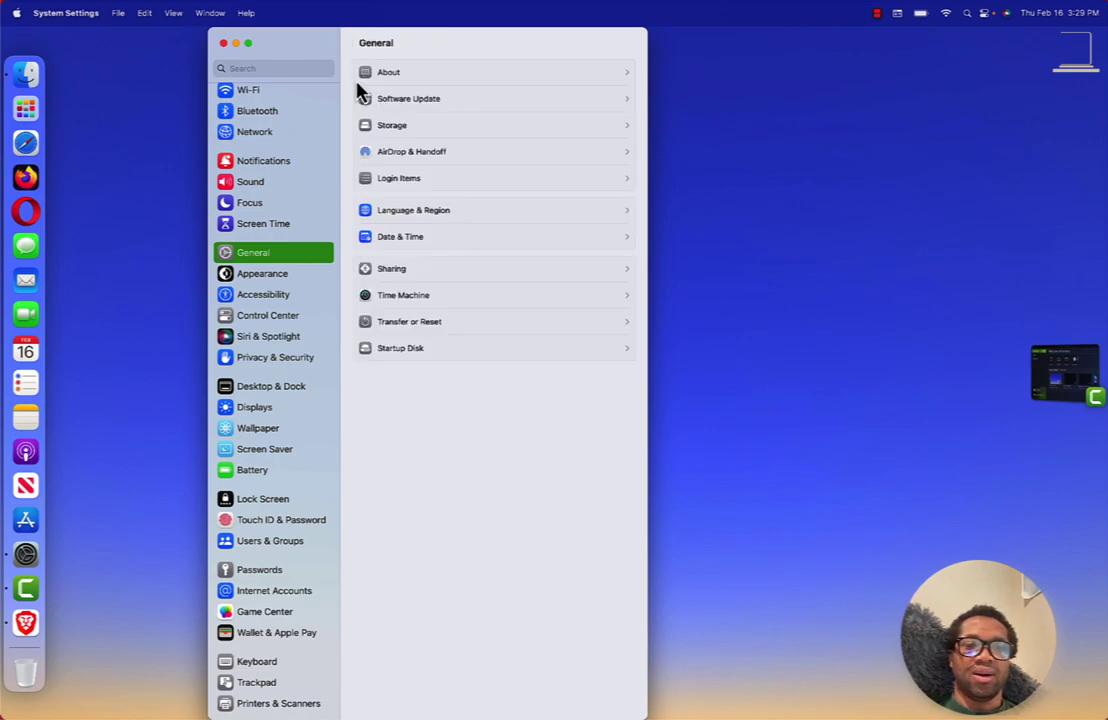
{"action": "left_click", "coordinate": [399, 104]}
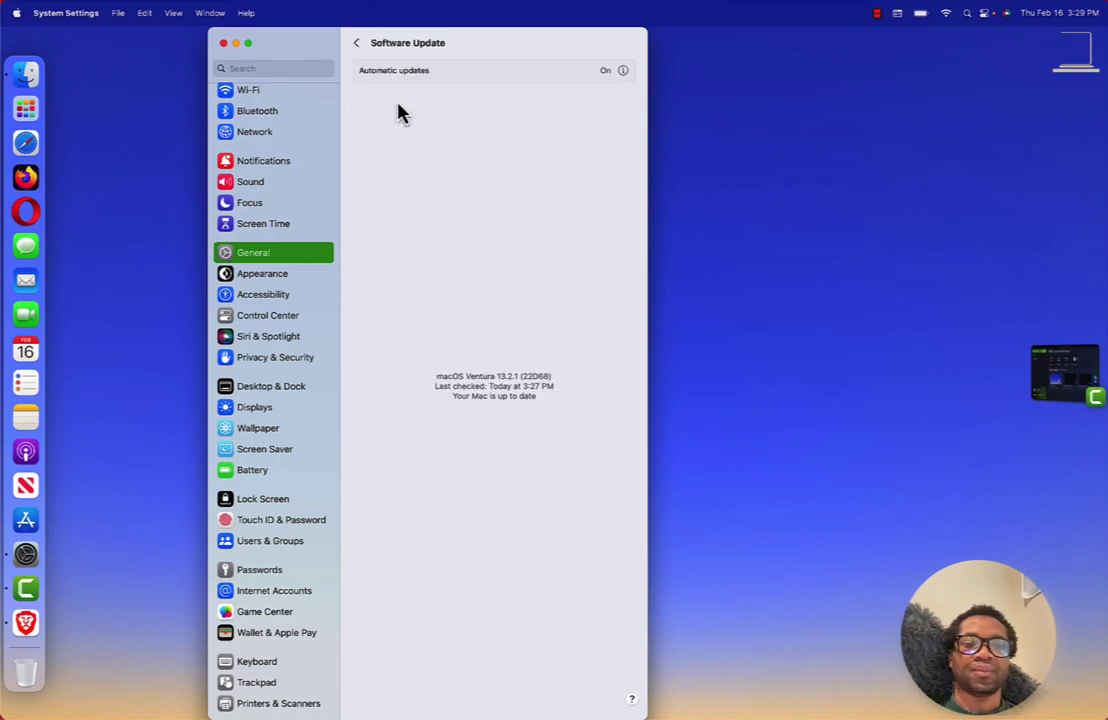